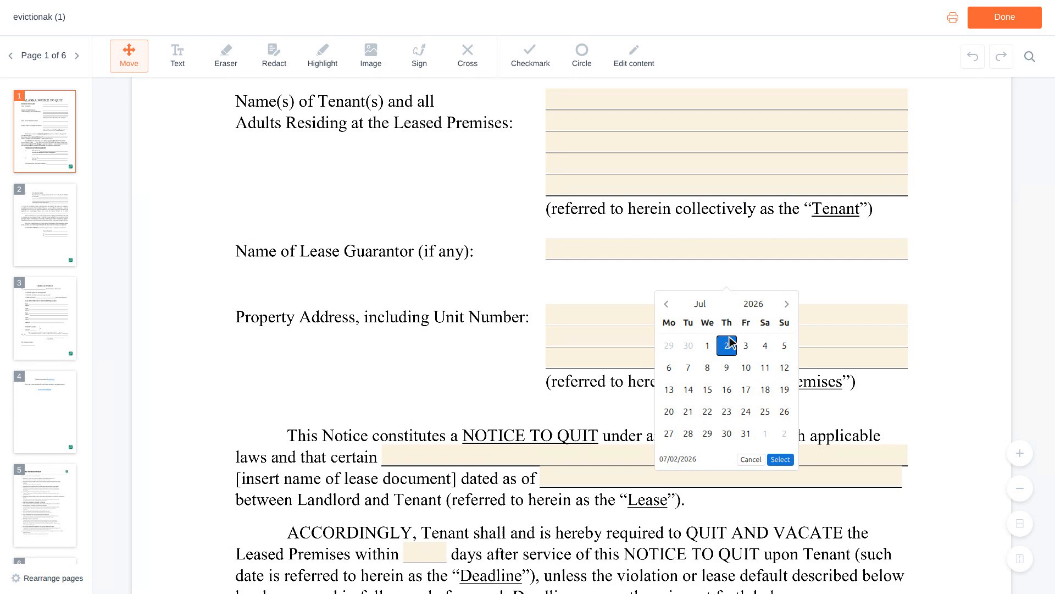
Fill in the lease document name as Residential Lease Agreement and its date as 06/01/2023.
{"action": "scroll", "coordinate": [730, 341], "scroll_direction": "down", "scroll_amount": 2}
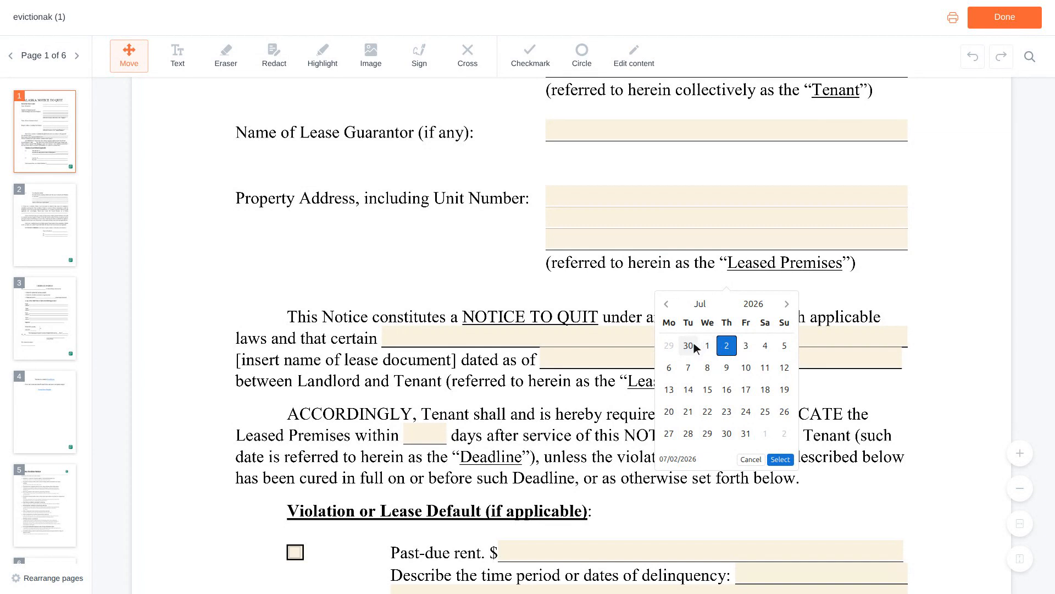
{"action": "left_click", "coordinate": [649, 337]}
{"action": "type", "text": "Resident"}
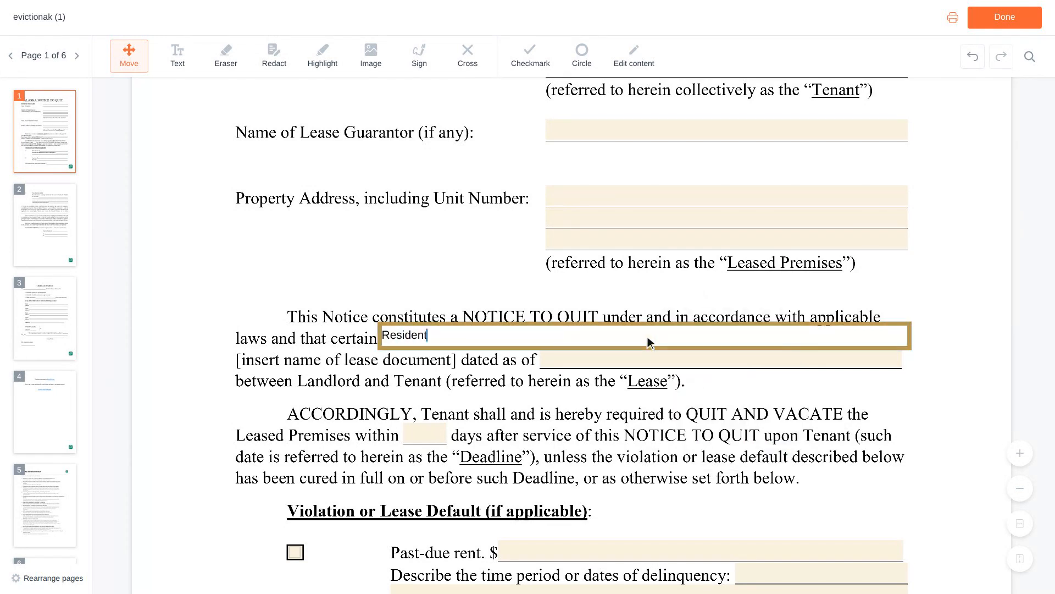
{"action": "type", "text": "ial Lease Agreement"}
{"action": "key", "text": "Tab"}
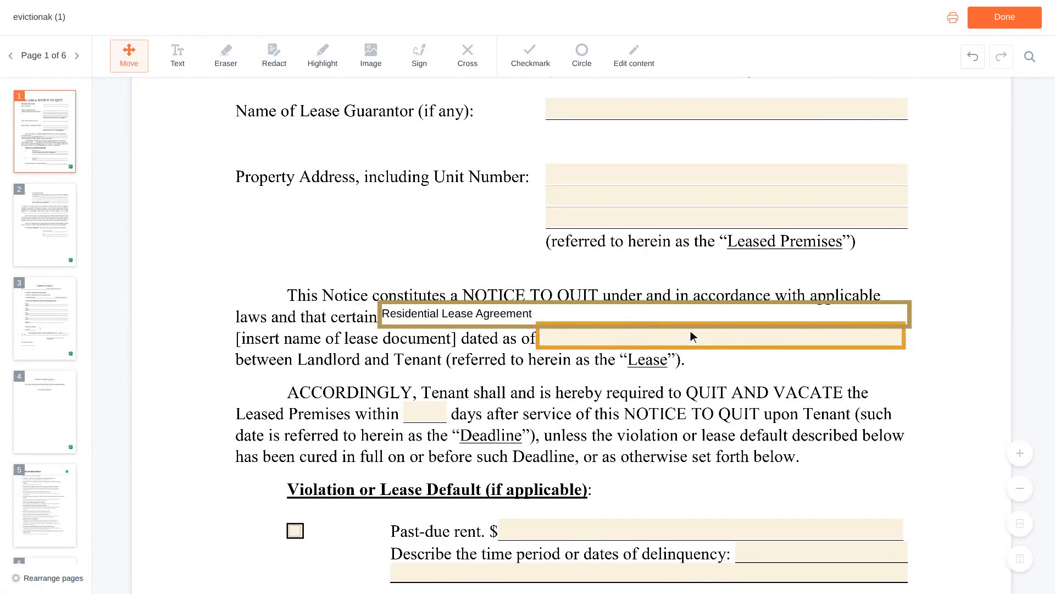
{"action": "left_click", "coordinate": [723, 336]}
{"action": "type", "text": "06/01/2023"}
Mark past-due rent as a lease default and enter 1,200 as the amount.
{"action": "scroll", "coordinate": [724, 336], "scroll_direction": "down", "scroll_amount": 3}
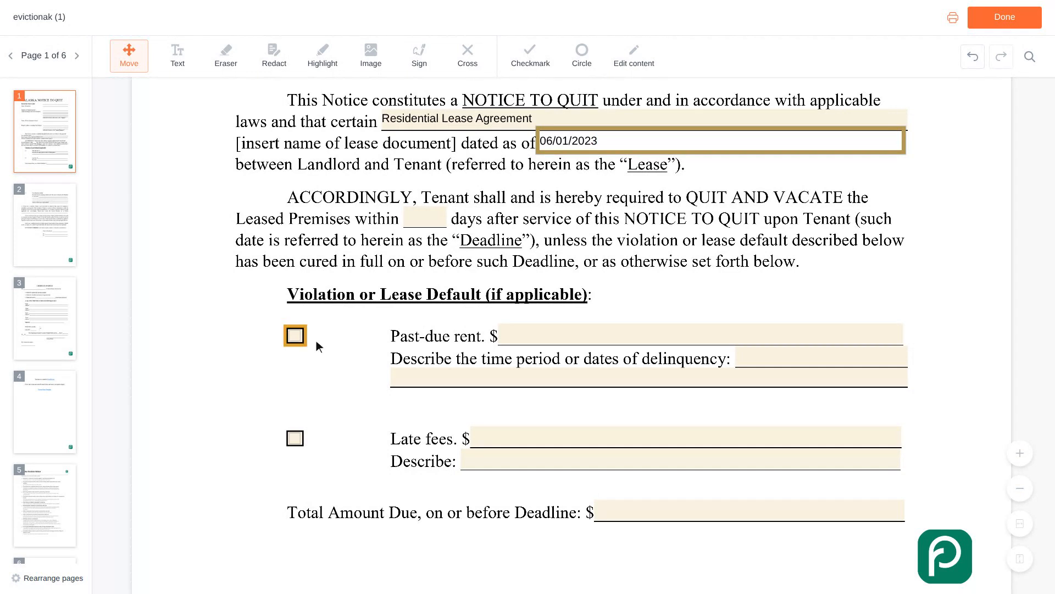
{"action": "left_click", "coordinate": [297, 337]}
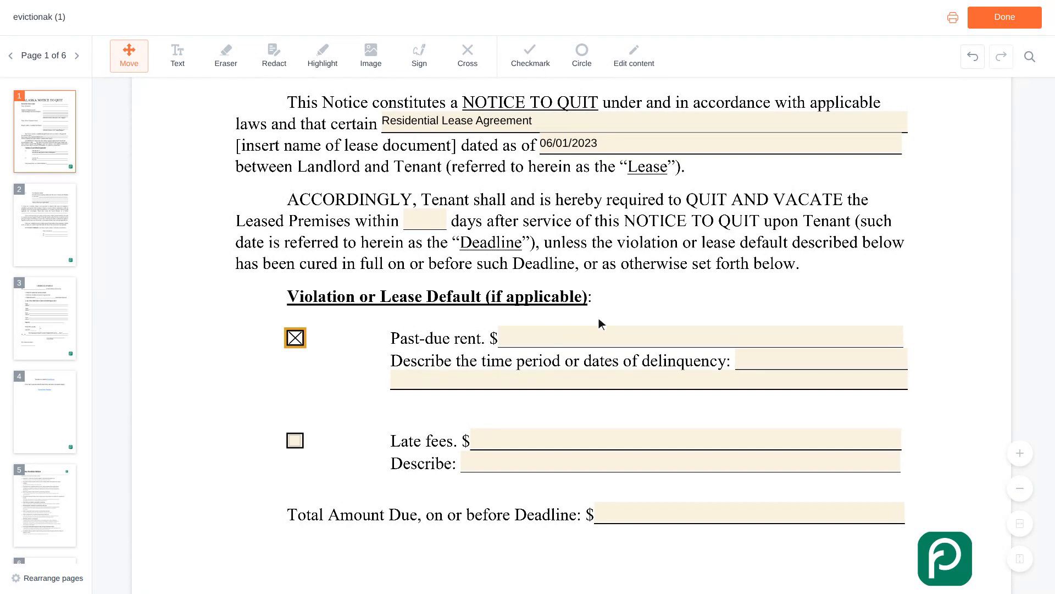
{"action": "left_click", "coordinate": [703, 336]}
{"action": "type", "text": "1,200"}
Describe the delinquency period for the past-due rent as "February 2024 rent, due on the first".
{"action": "scroll", "coordinate": [704, 336], "scroll_direction": "down", "scroll_amount": 1}
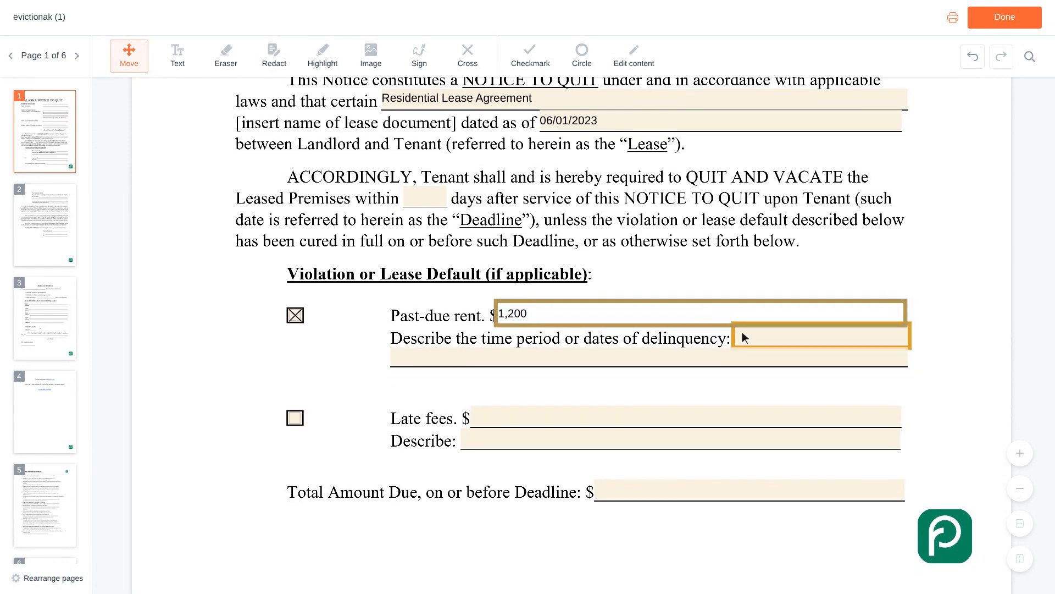
{"action": "left_click", "coordinate": [824, 337]}
{"action": "type", "text": "February 2024 rent,"}
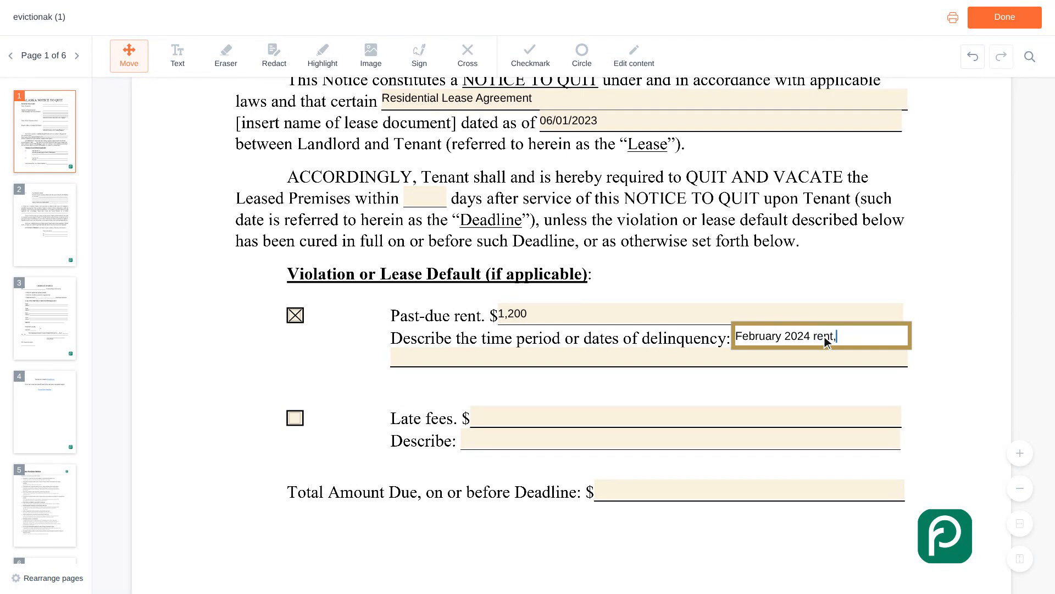
{"action": "type", "text": " due on the first"}
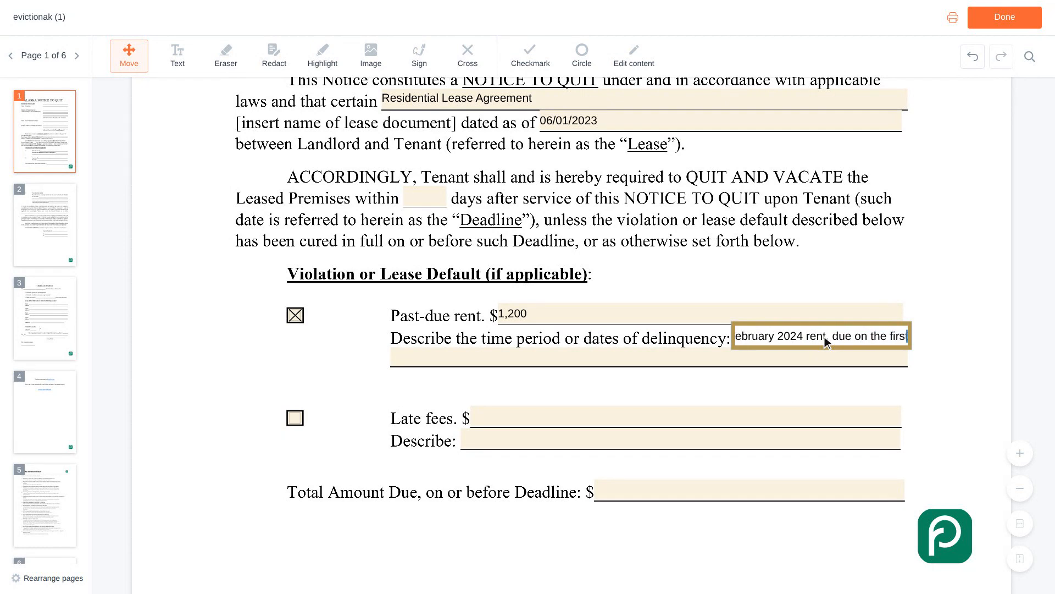
Mark late fees as a lease default and enter 50 as the amount.
{"action": "scroll", "coordinate": [824, 337], "scroll_direction": "down", "scroll_amount": 2}
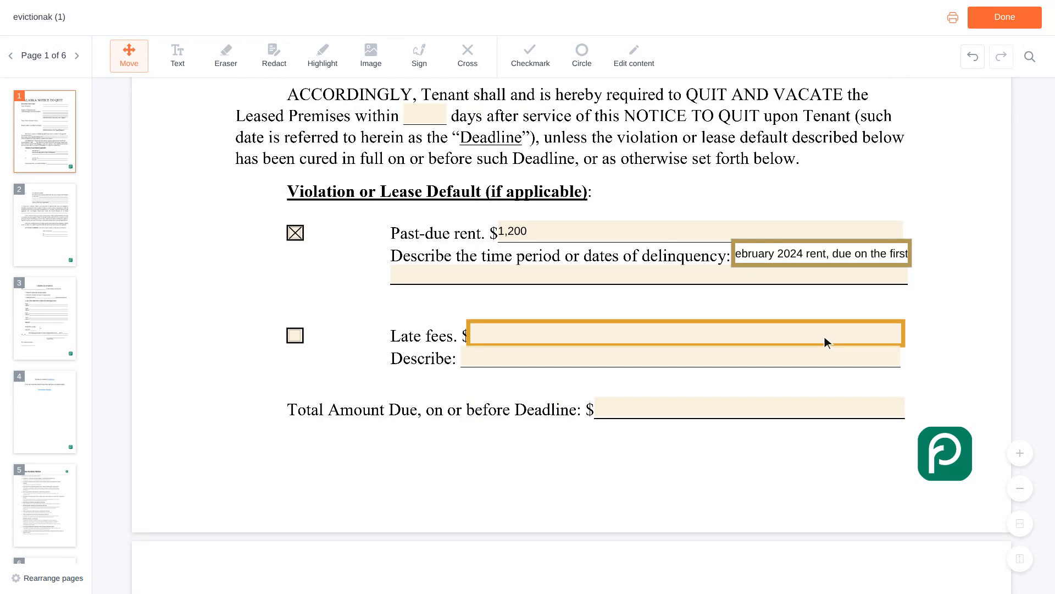
{"action": "left_click", "coordinate": [298, 338]}
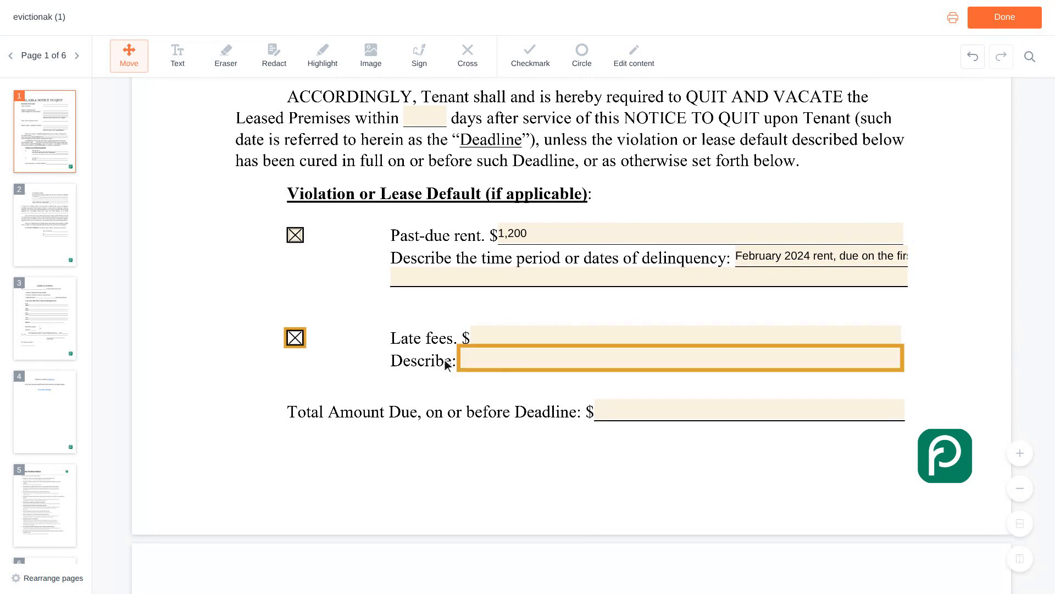
{"action": "left_click", "coordinate": [690, 340]}
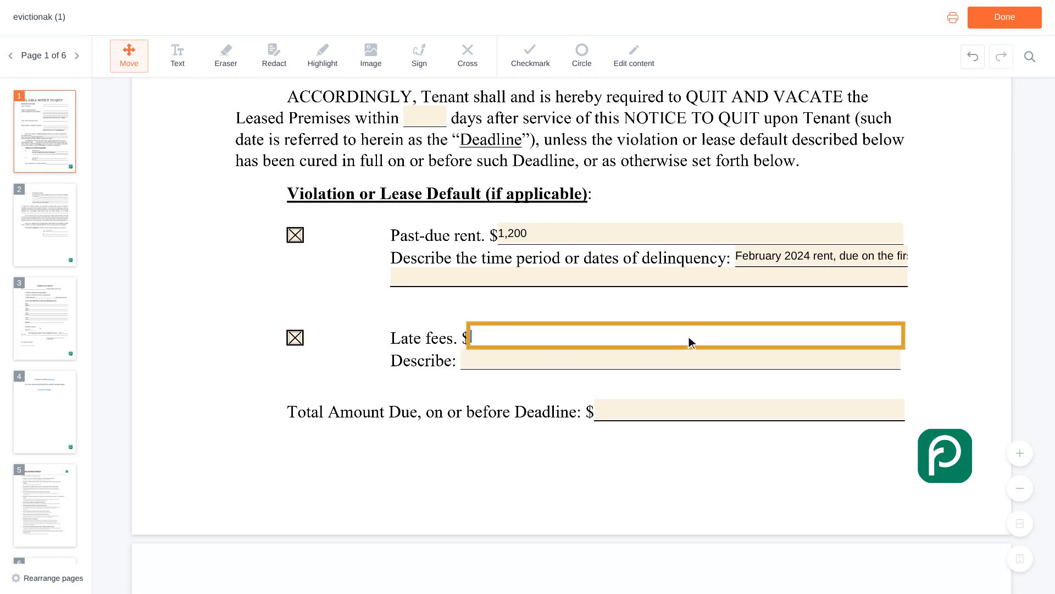
{"action": "type", "text": "50"}
Enter 1,250 as the total amount due on or before the deadline.
{"action": "scroll", "coordinate": [688, 336], "scroll_direction": "down", "scroll_amount": 1}
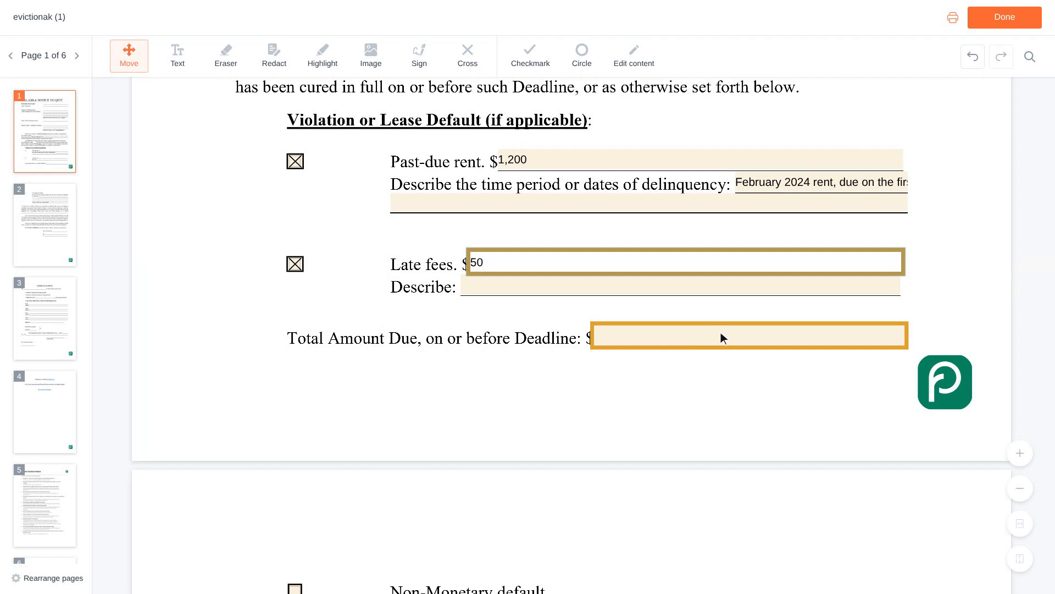
{"action": "left_click", "coordinate": [752, 341]}
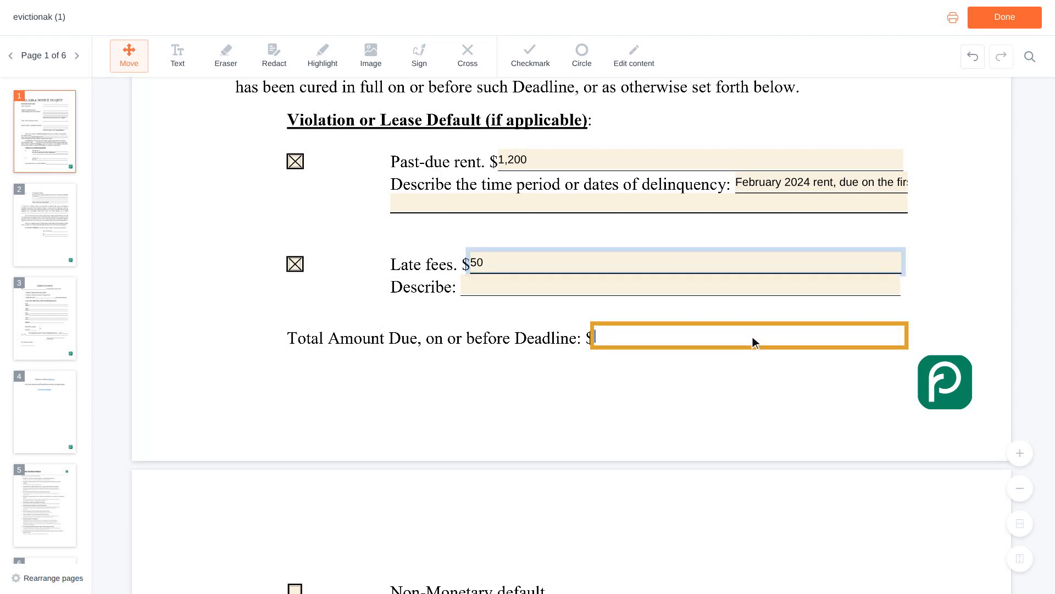
{"action": "type", "text": "1,250"}
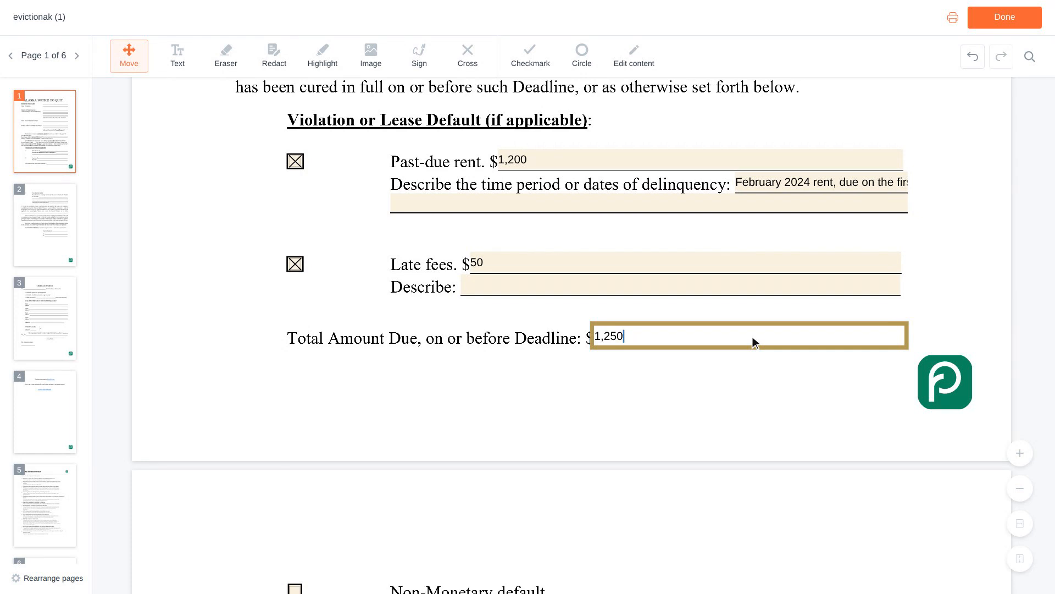
Fill in the landlord's full name in the signature block on page 2.
{"action": "key", "text": "Tab"}
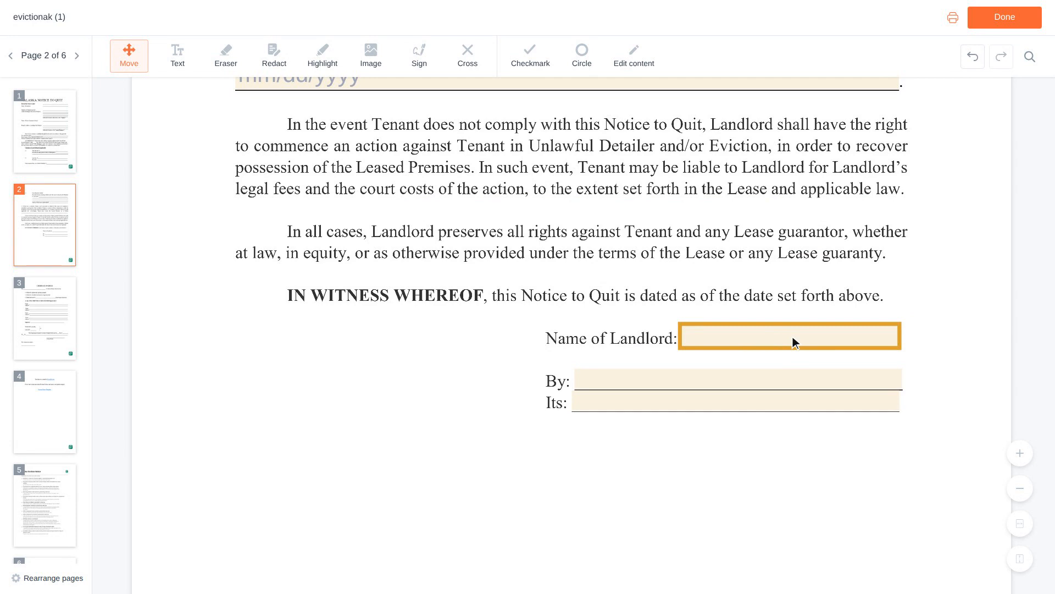
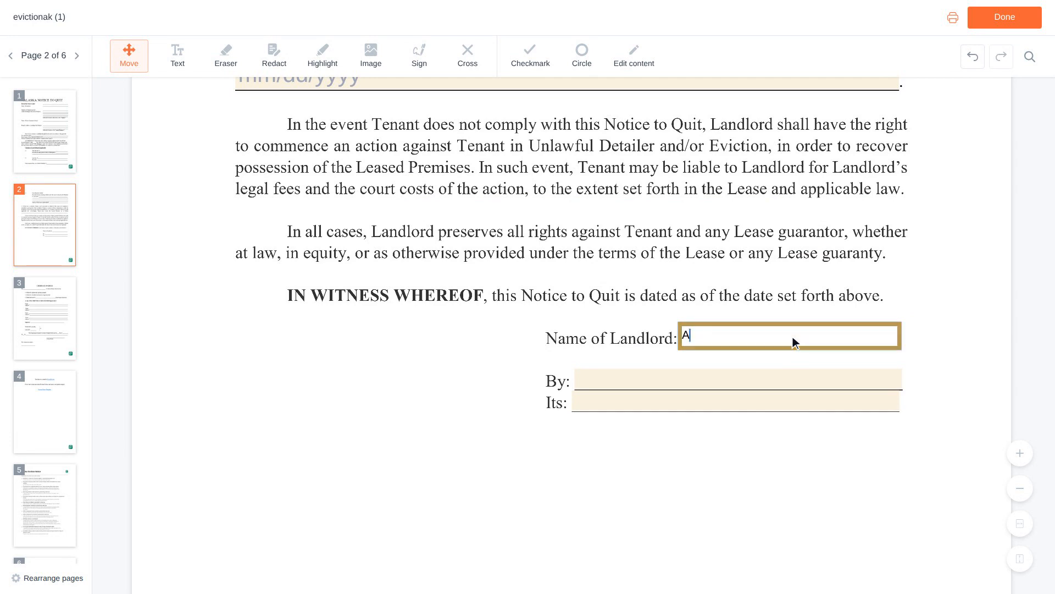
Enter the signer's full name on the "By" line of the landlord signature block.
{"action": "scroll", "coordinate": [793, 337], "scroll_direction": "down", "scroll_amount": 1}
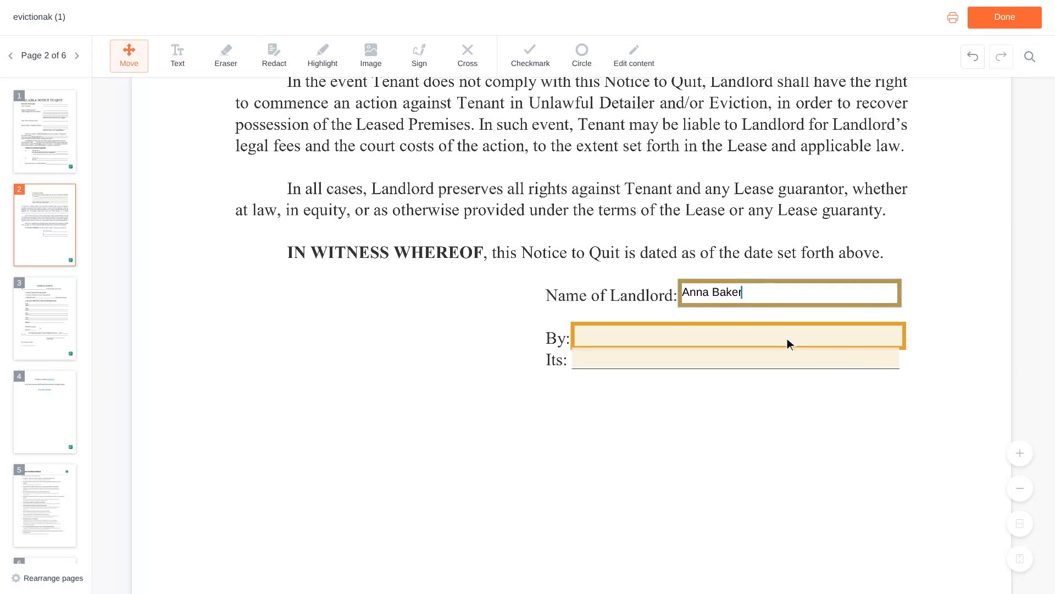
{"action": "left_click", "coordinate": [742, 342]}
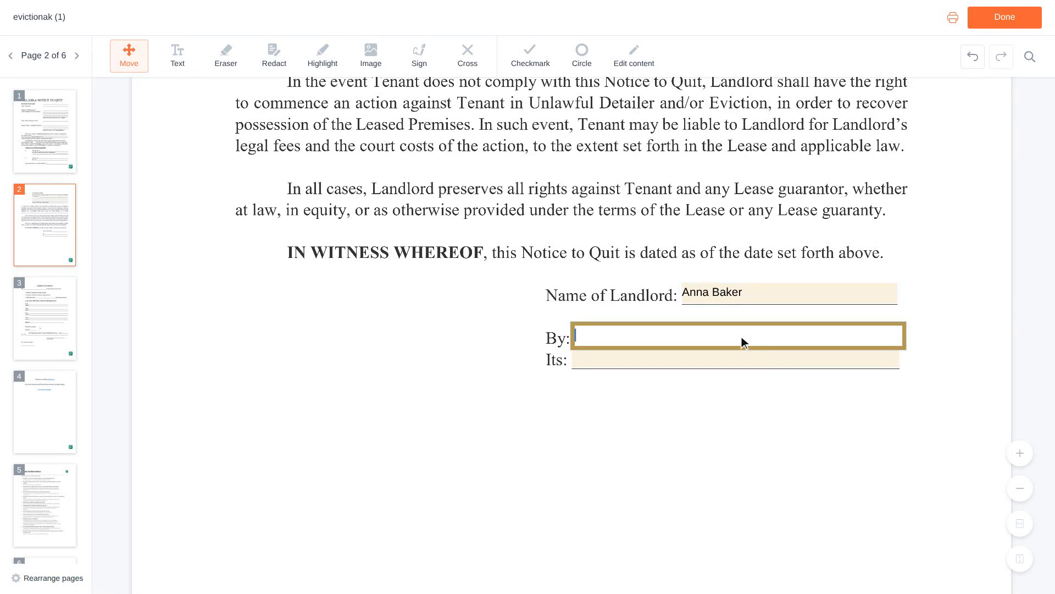
Enter Owner as the signer's capacity on the "Its" line.
{"action": "scroll", "coordinate": [741, 337], "scroll_direction": "down", "scroll_amount": 1}
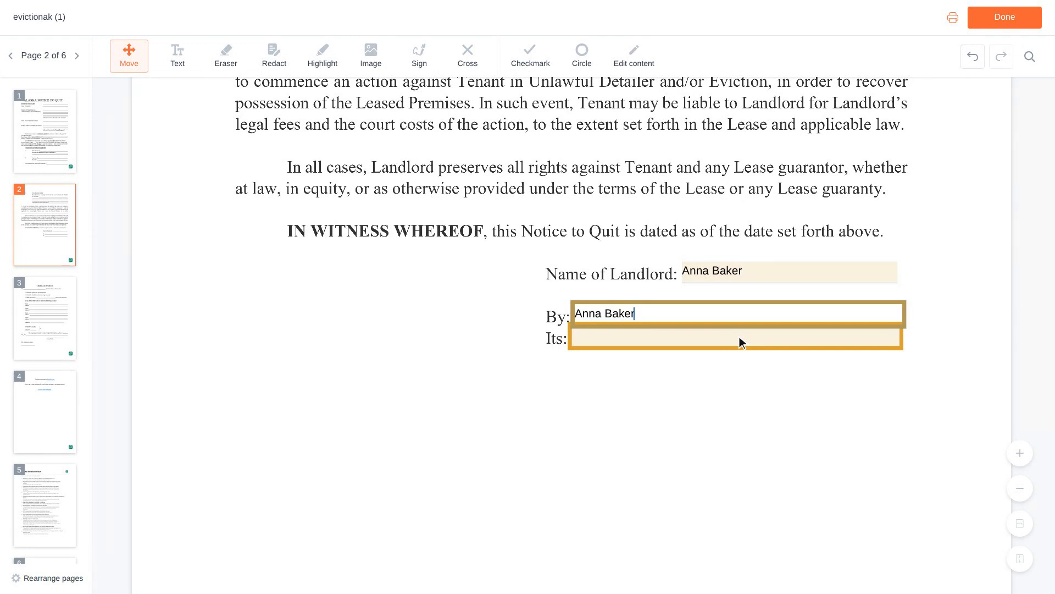
{"action": "left_click", "coordinate": [739, 337]}
{"action": "type", "text": "Owner"}
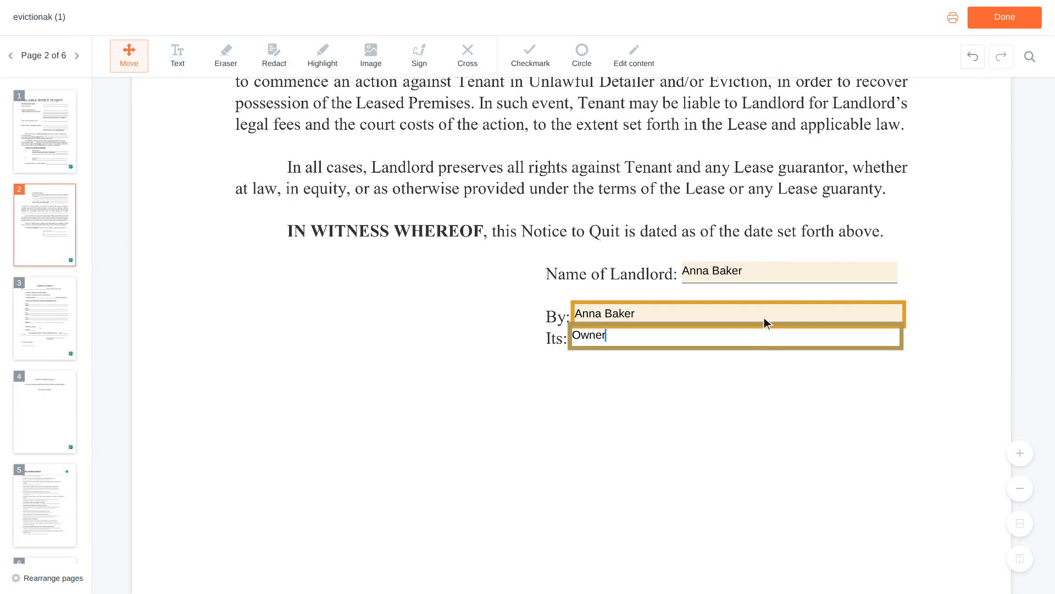